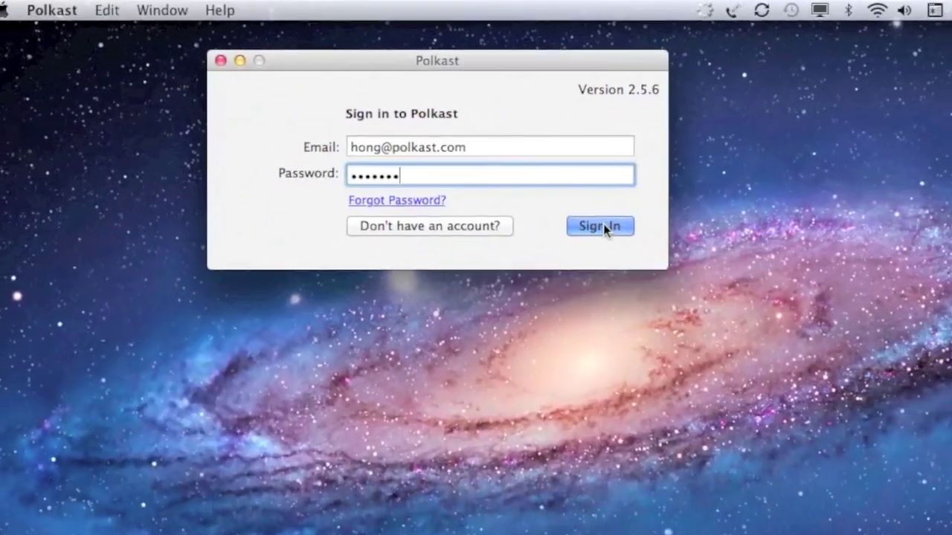
Step: Sign in to the Polkast account so the Folders library window lists the shared folders
left_click(699, 288)
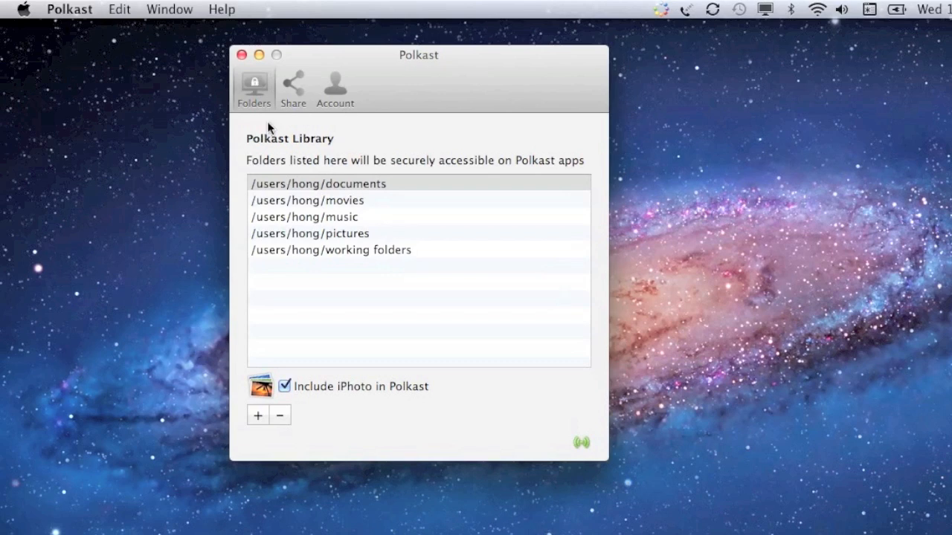
Step: Add the Desktop artwork folder to the library and move to the Personal Cloud ready message
left_click(259, 416)
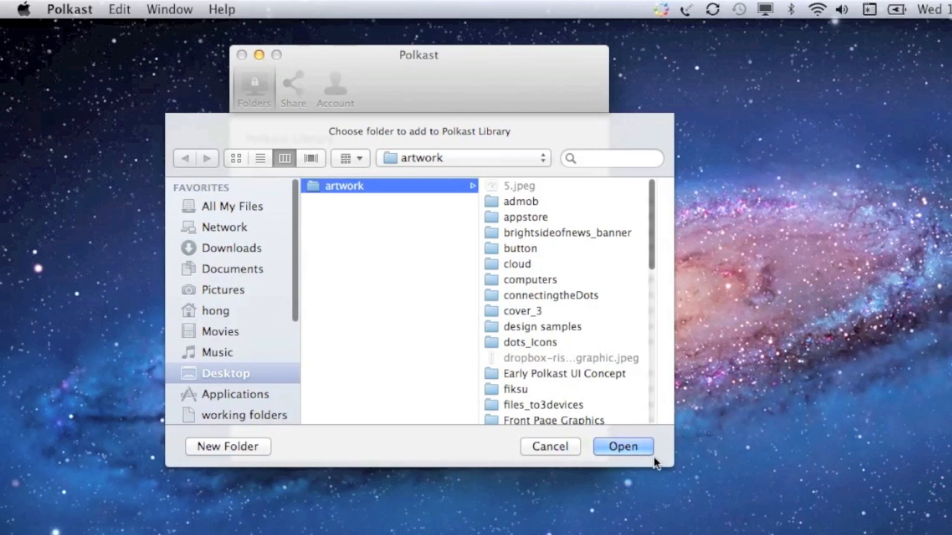
left_click(626, 446)
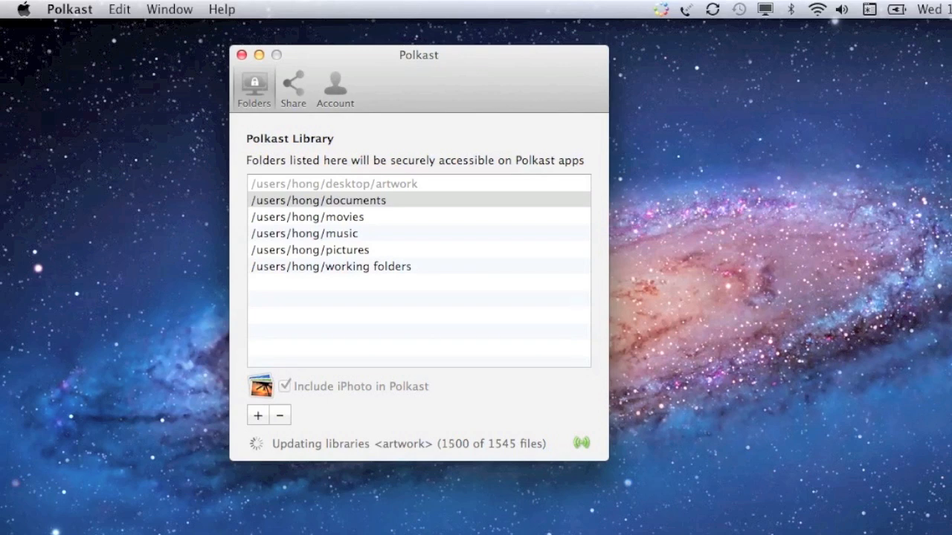
key("ctrl+Right")
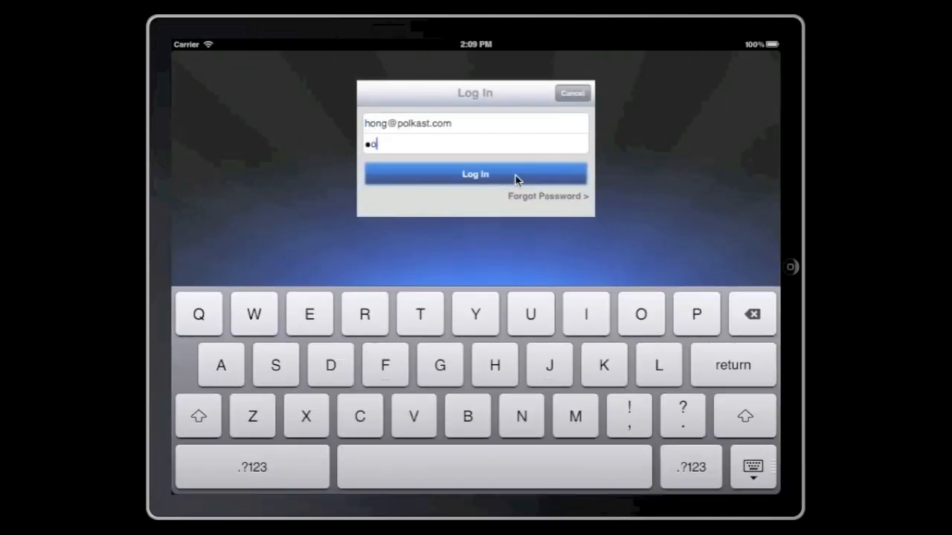
Step: Log in on the iPad and connect to the Polkast.BookPro homebase
left_click(516, 176)
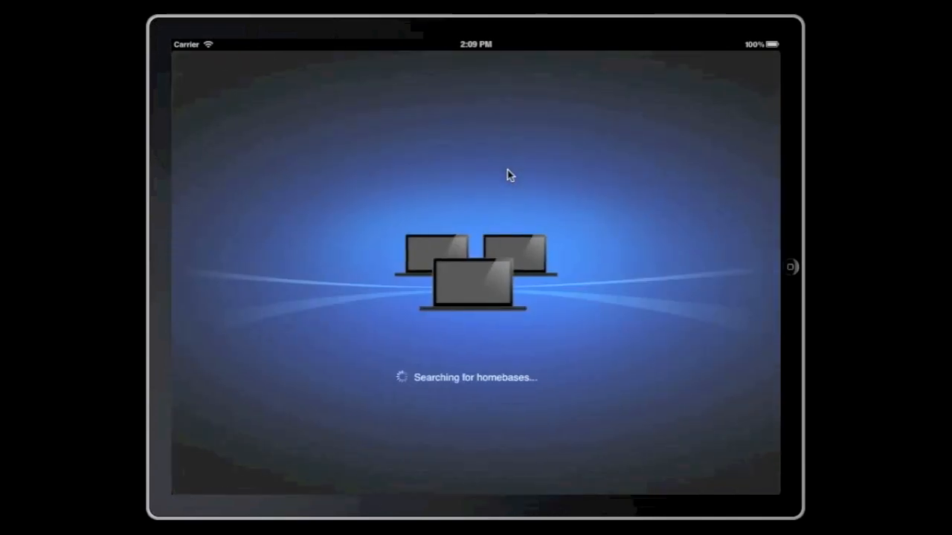
left_click_drag(521, 308, 393, 308)
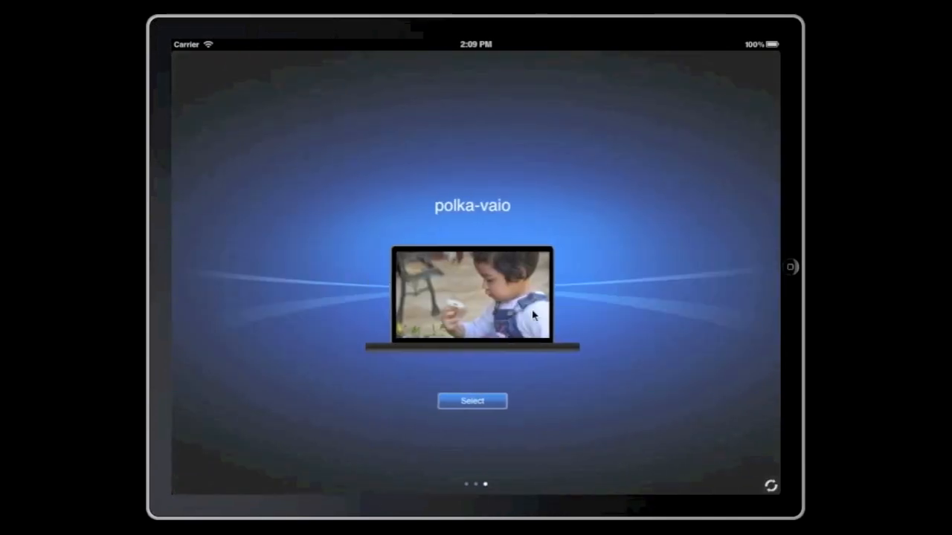
left_click_drag(478, 318, 372, 318)
left_click(481, 403)
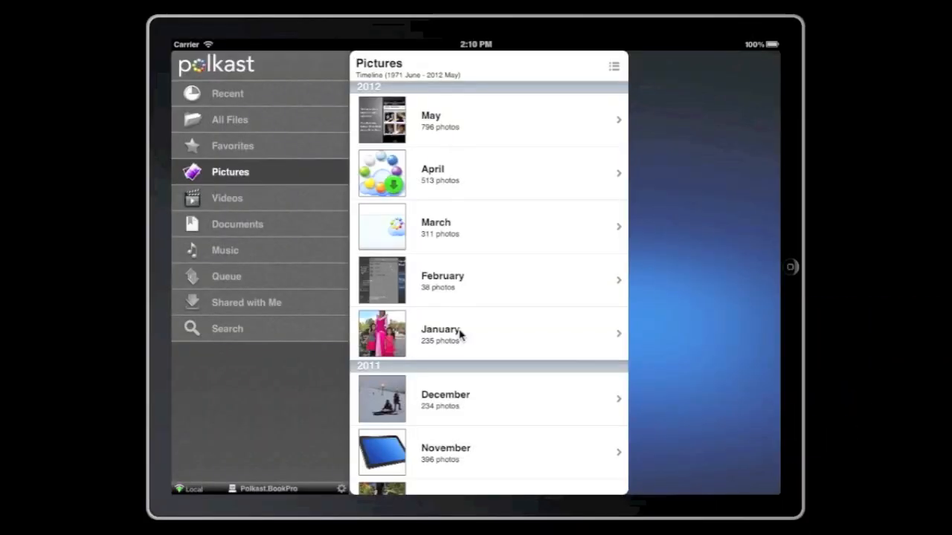
Step: List the January pictures by album and open the iPhoto - 2012 family album
left_click(460, 335)
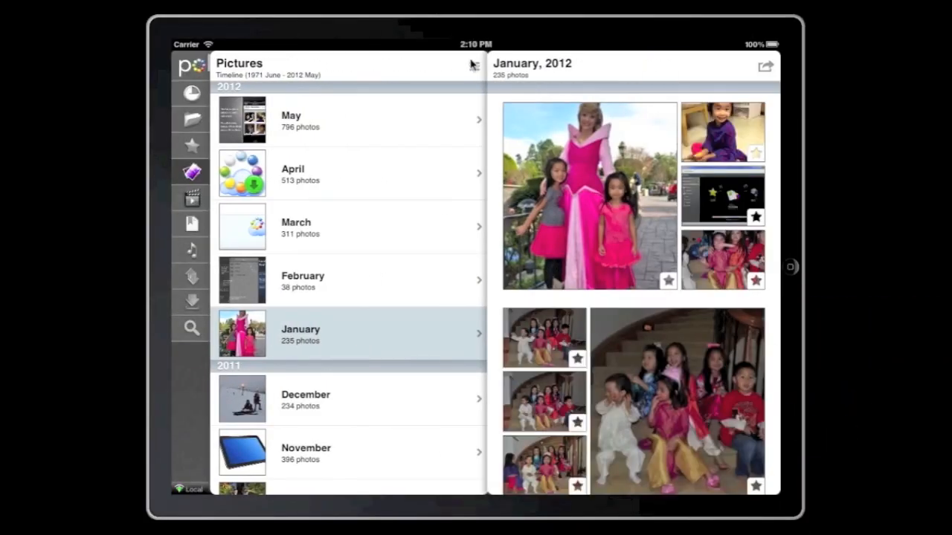
left_click(475, 67)
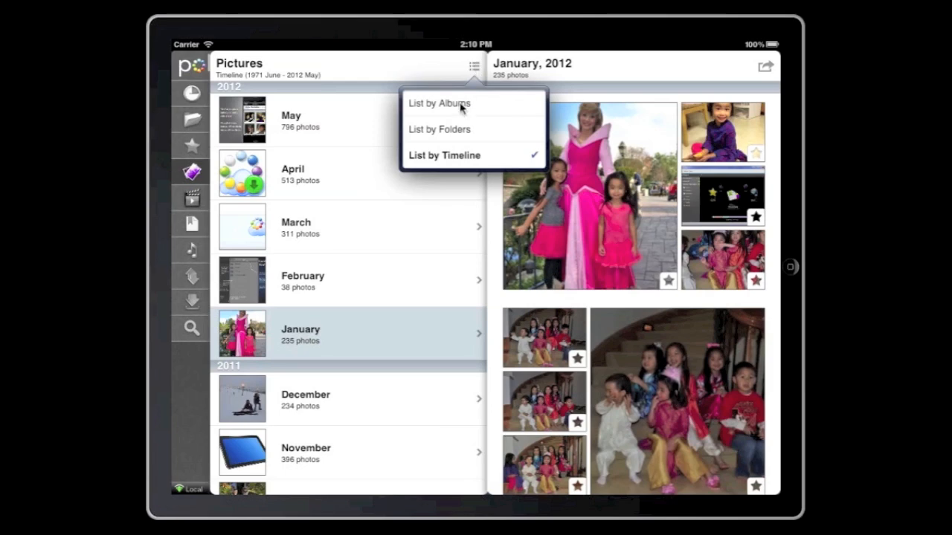
left_click(439, 103)
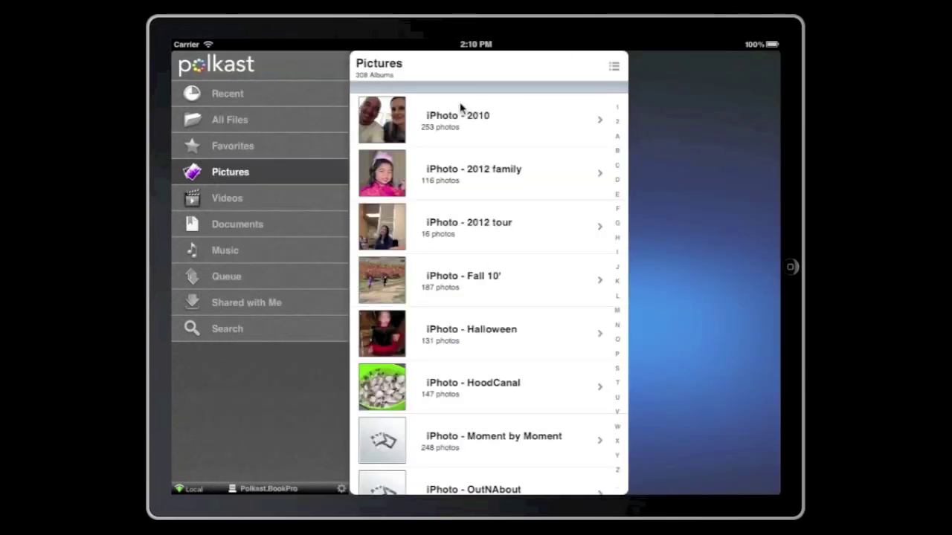
left_click(465, 182)
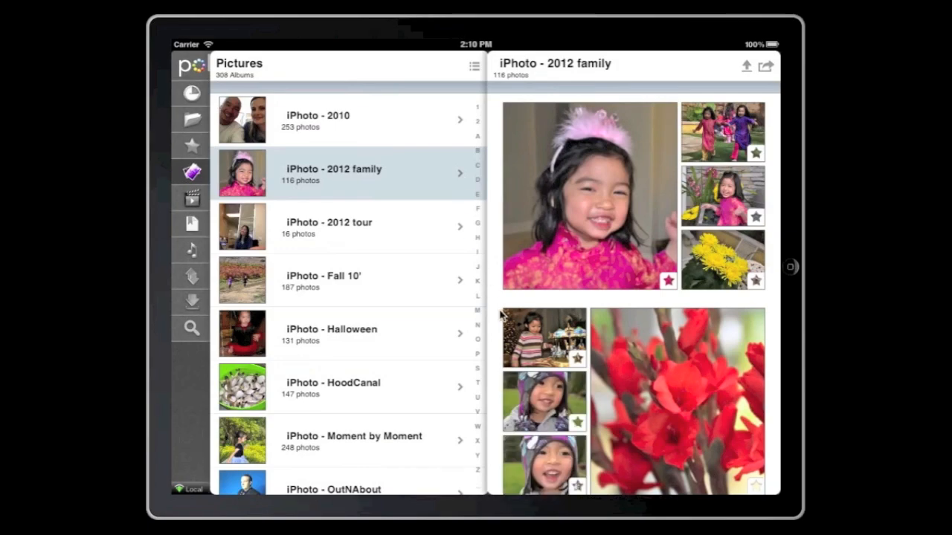
Step: View a 2012 family photo full screen and swipe through the next photos
left_click(545, 332)
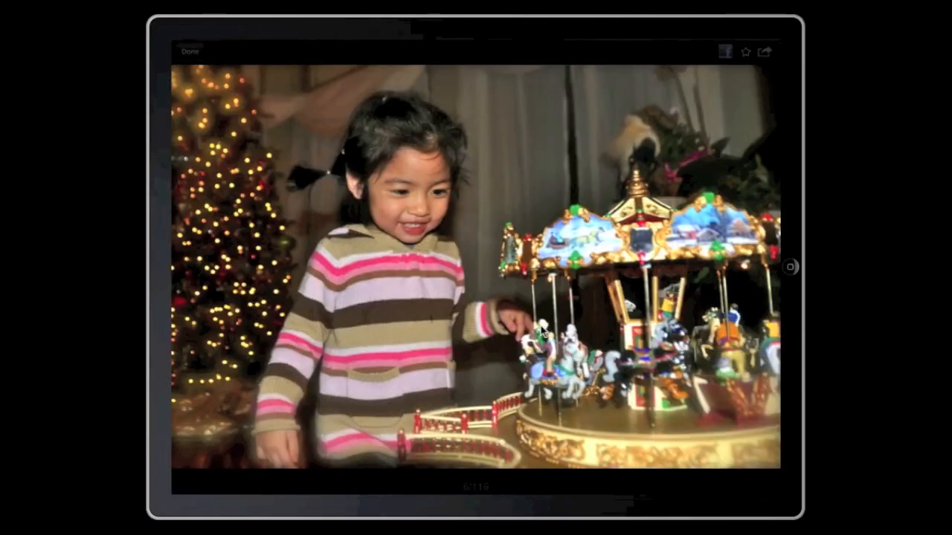
left_click_drag(544, 332, 419, 330)
left_click_drag(670, 292, 555, 292)
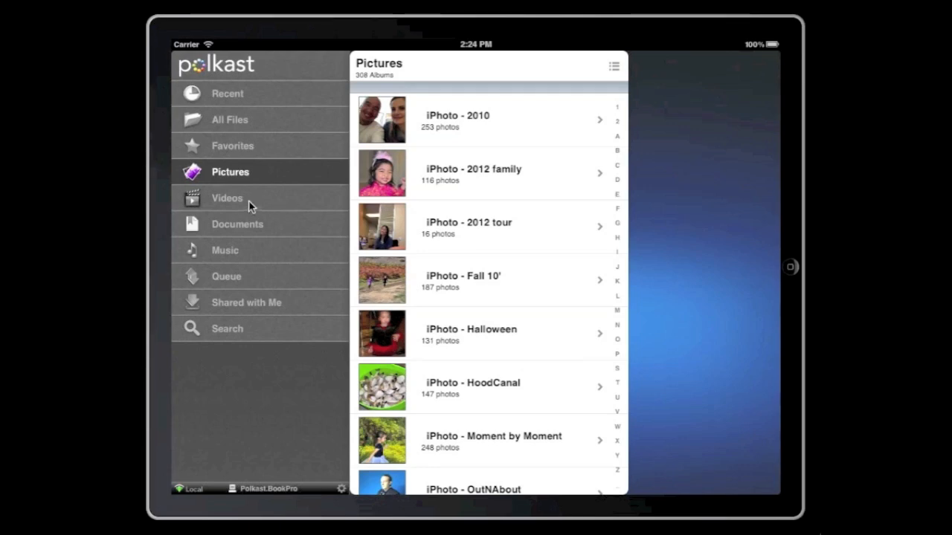
Step: Stream the happyfeet2_h720p.mov trailer from the May 2012 videos
left_click(249, 200)
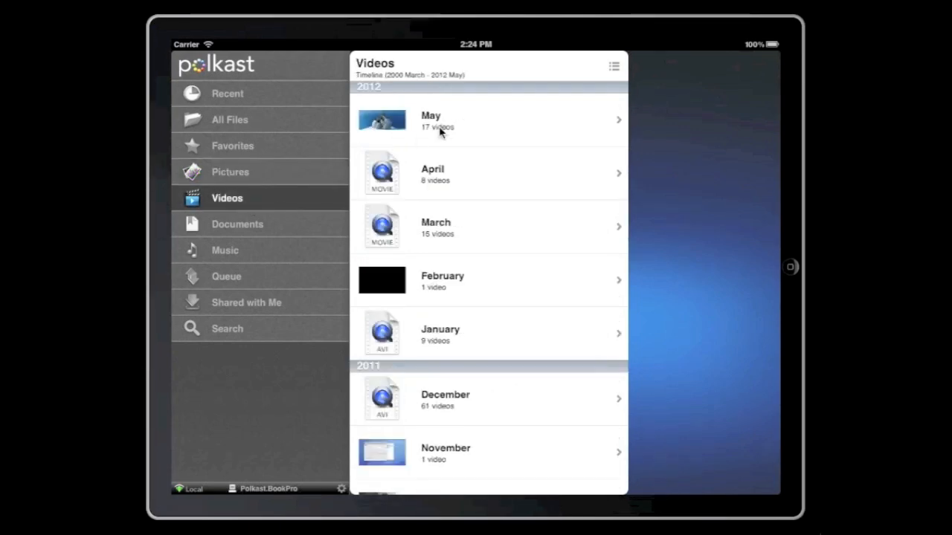
left_click(446, 126)
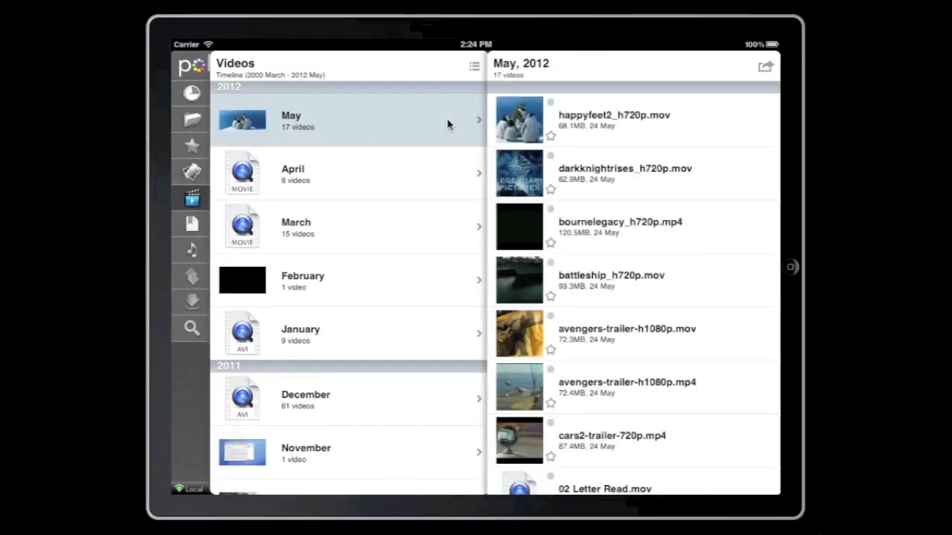
left_click(614, 126)
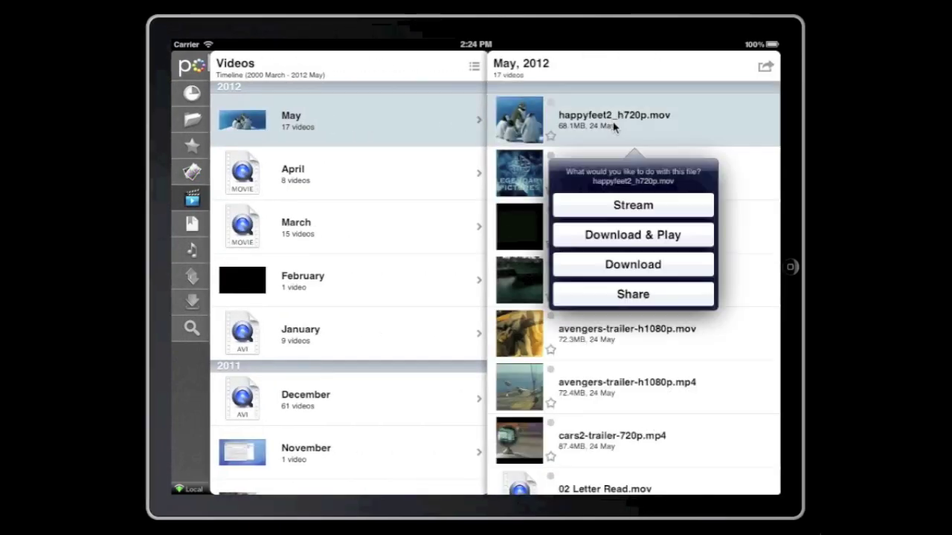
left_click(639, 206)
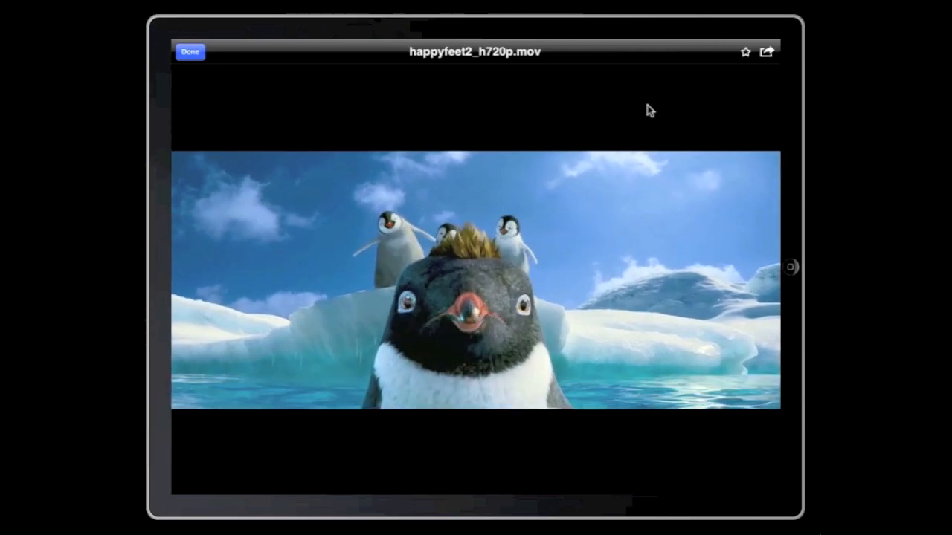
Step: Close the player, then download and play dsc_3136.avi from April 2012
left_click(190, 51)
left_click(446, 172)
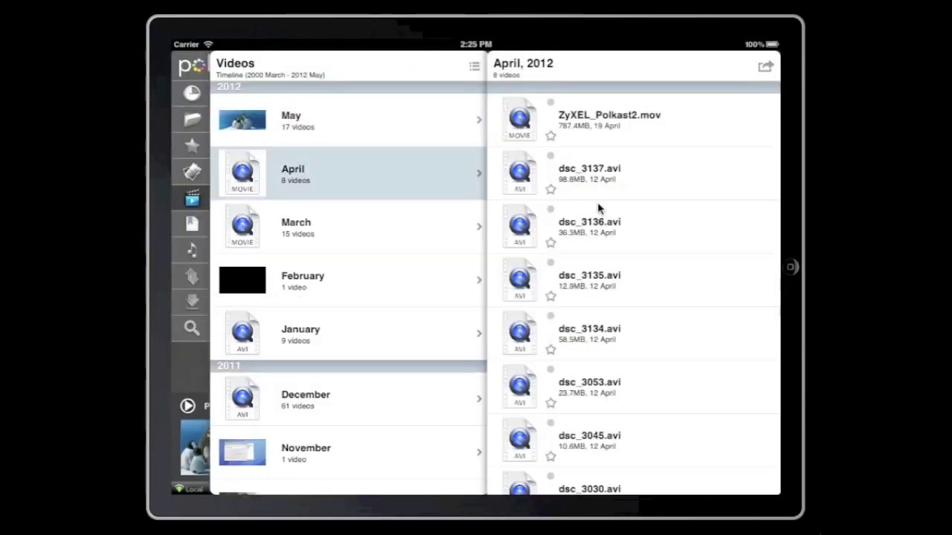
left_click(620, 234)
left_click(632, 348)
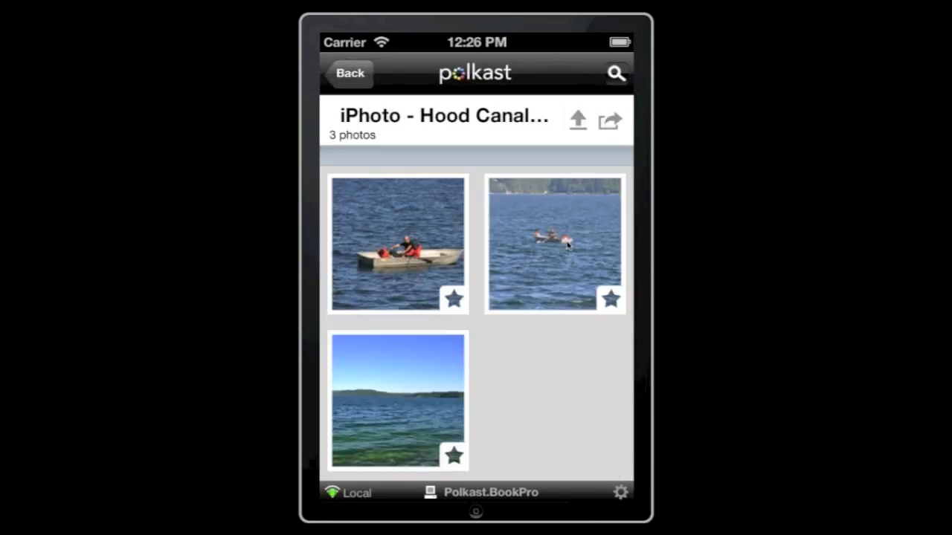
Step: Check the bottom-row beach photos on the phone and upload them to the Hood Canal 2011 album
left_click(577, 122)
left_click(437, 136)
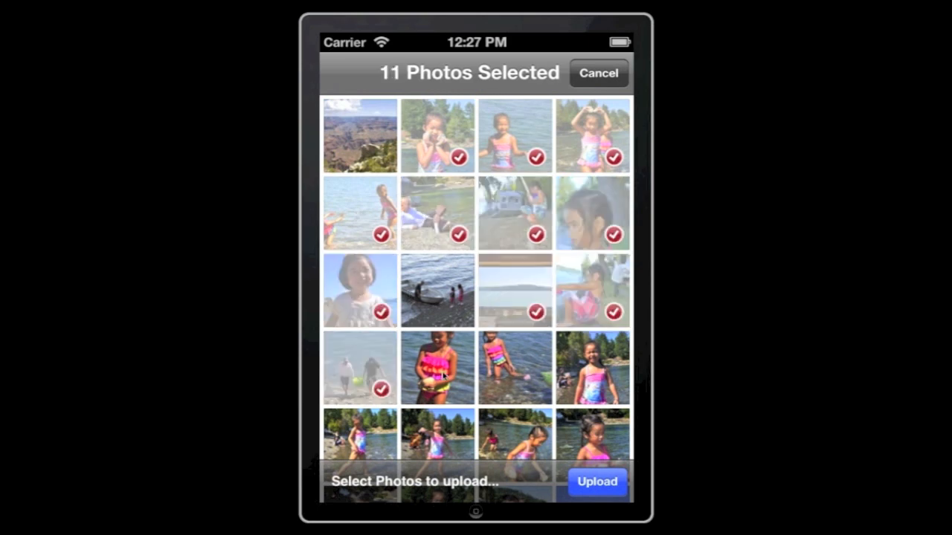
left_click_drag(604, 436, 374, 436)
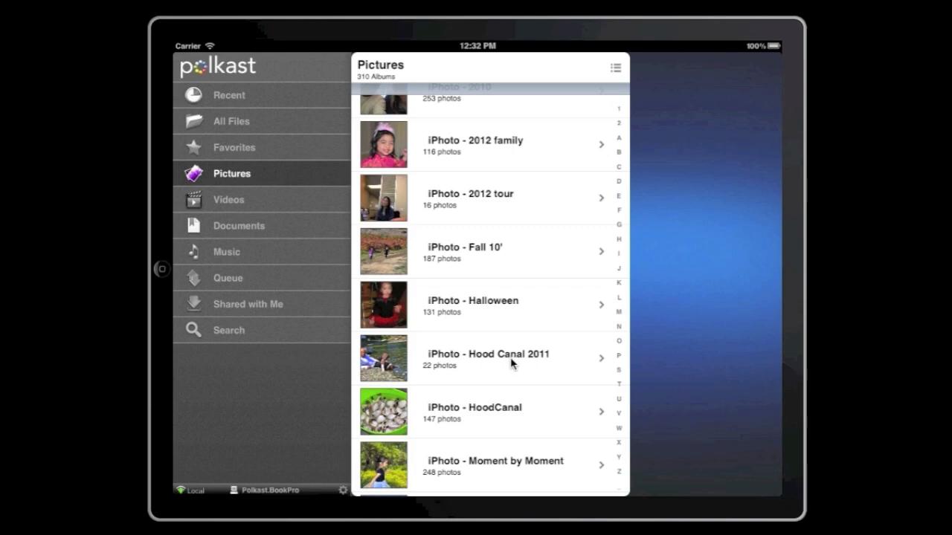
Step: Browse Hood Canal 2011 photos full screen, then play dsc_0196.avi from the HoodCanal videos
left_click(512, 362)
scroll(657, 334, "down", 2)
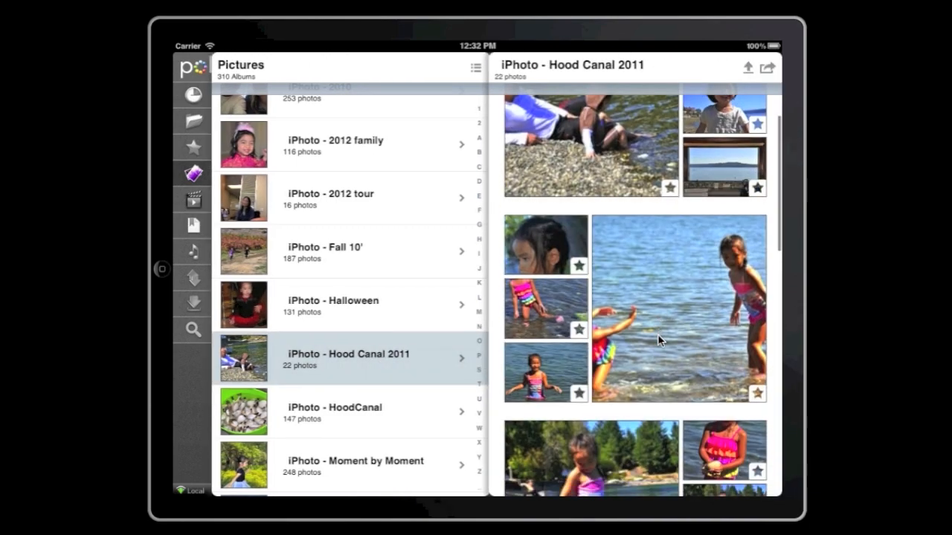
left_click(542, 284)
left_click_drag(542, 284, 372, 284)
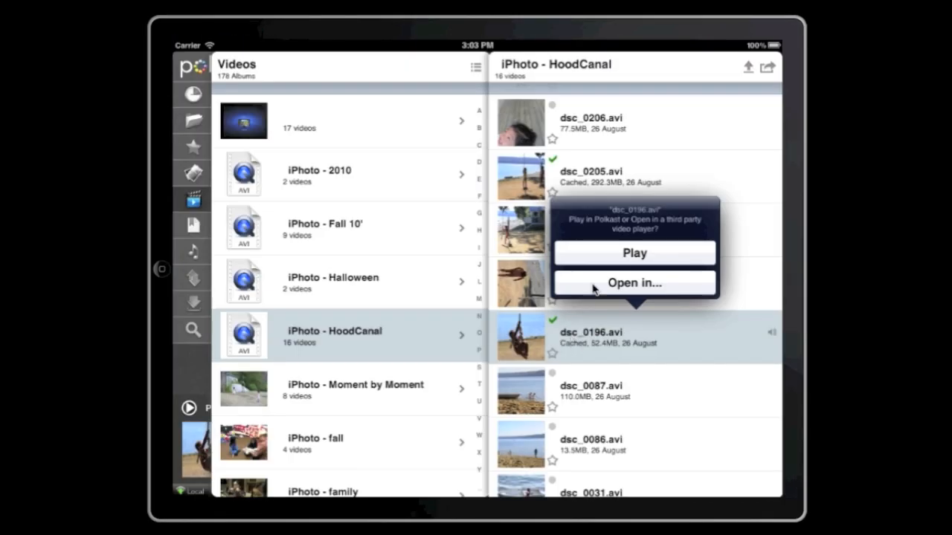
left_click(608, 256)
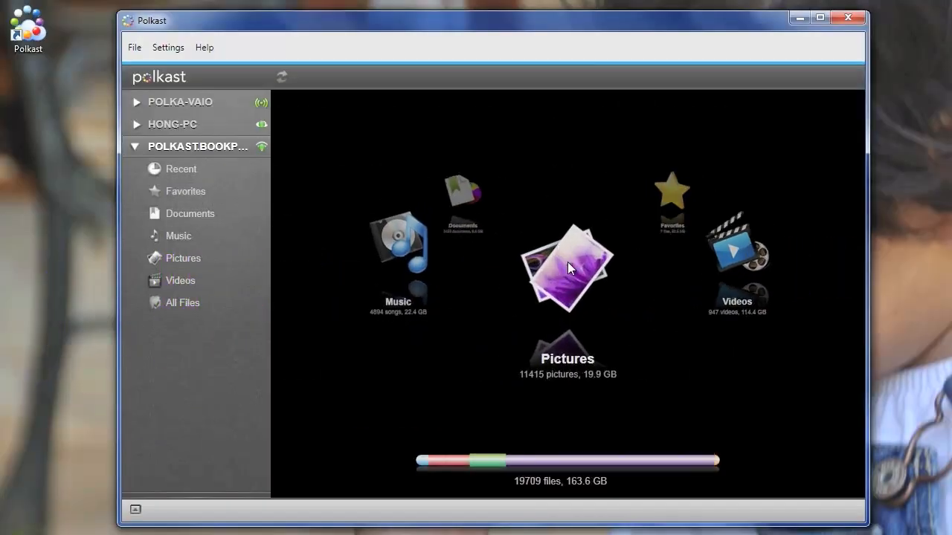
Step: Show the pictures library and expand the iPhoto - Hood Canal 2011 folder's photos
left_click(567, 262)
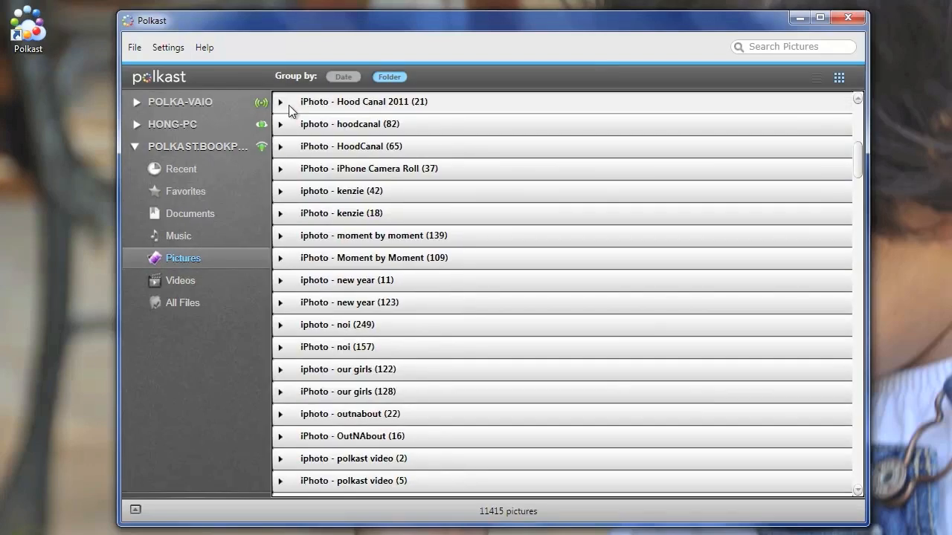
left_click(290, 104)
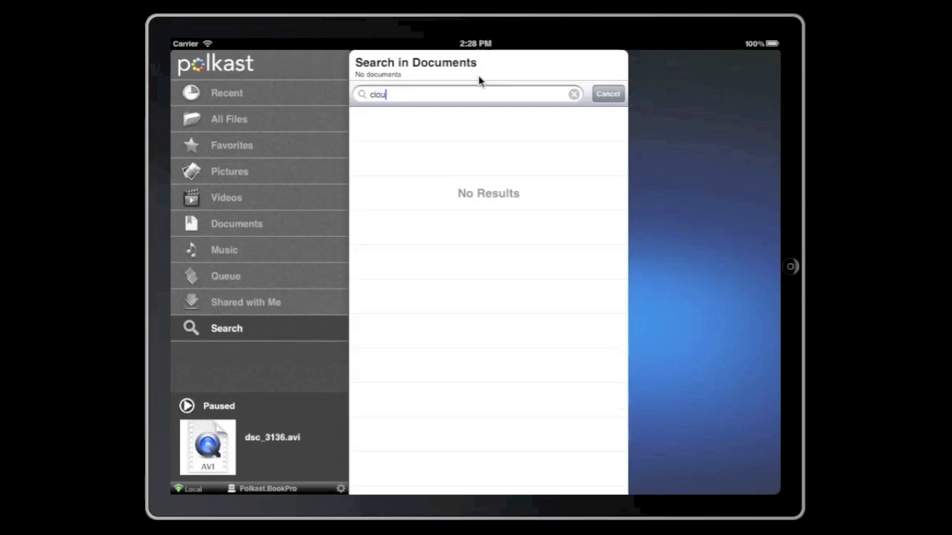
Step: Search Documents for 'cloud', download and open the Gartner personal cloud PDF, then return to results
key("Return")
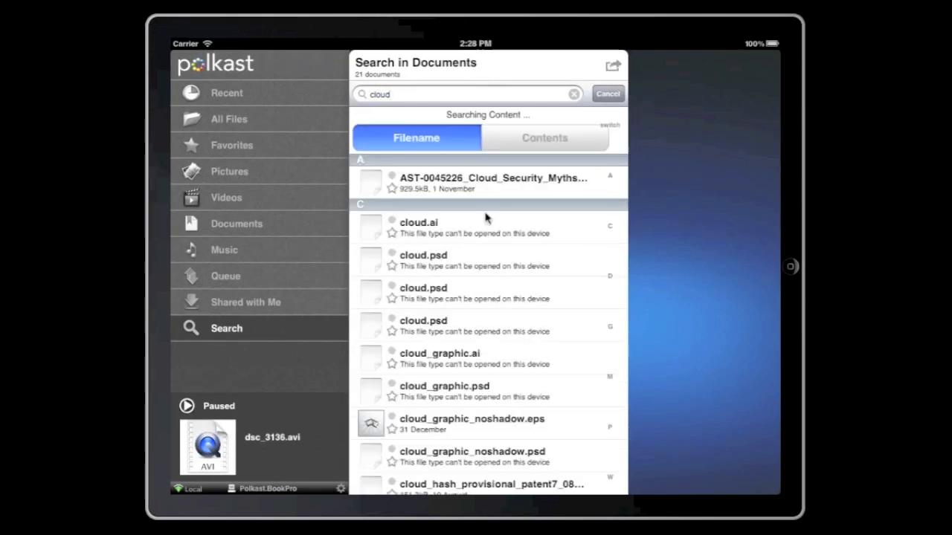
scroll(475, 335, "down", 8)
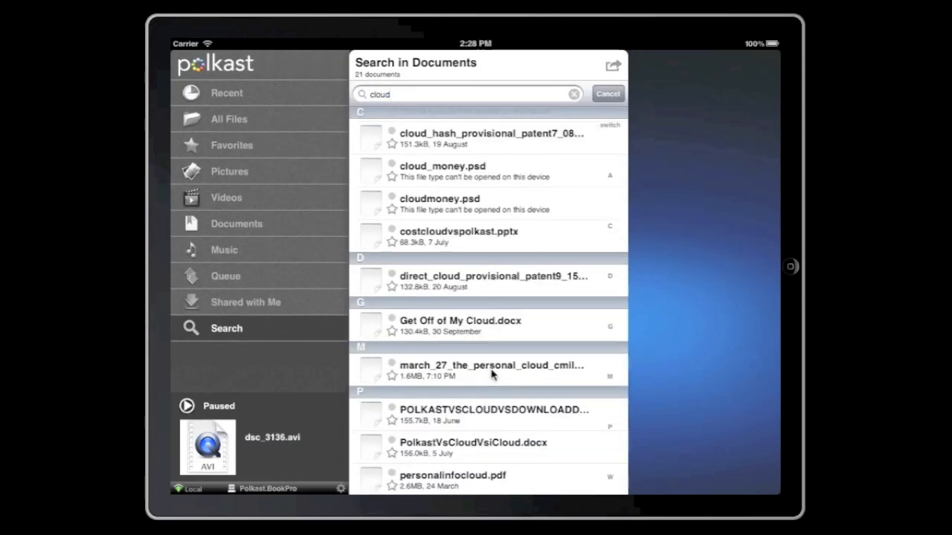
left_click(492, 375)
left_click(496, 266)
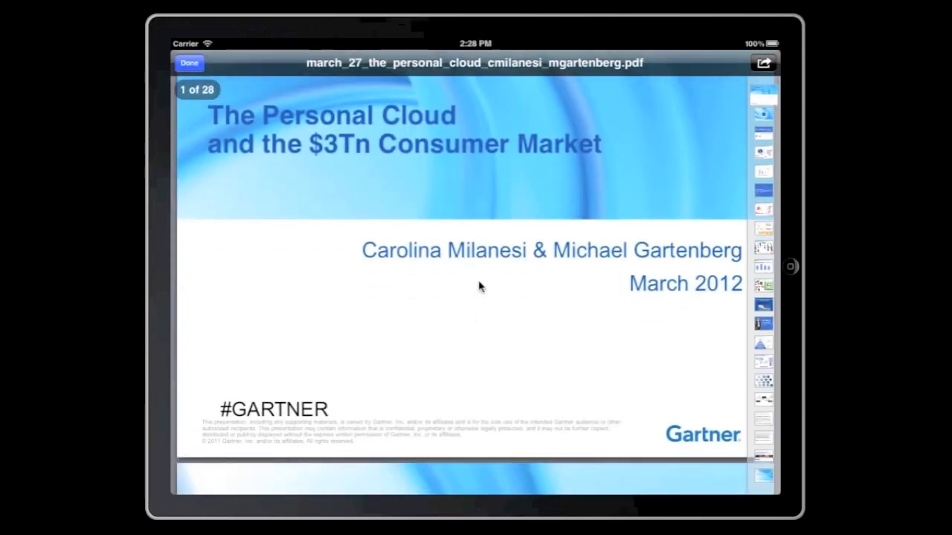
scroll(476, 366, "down", 10)
scroll(454, 364, "down", 8)
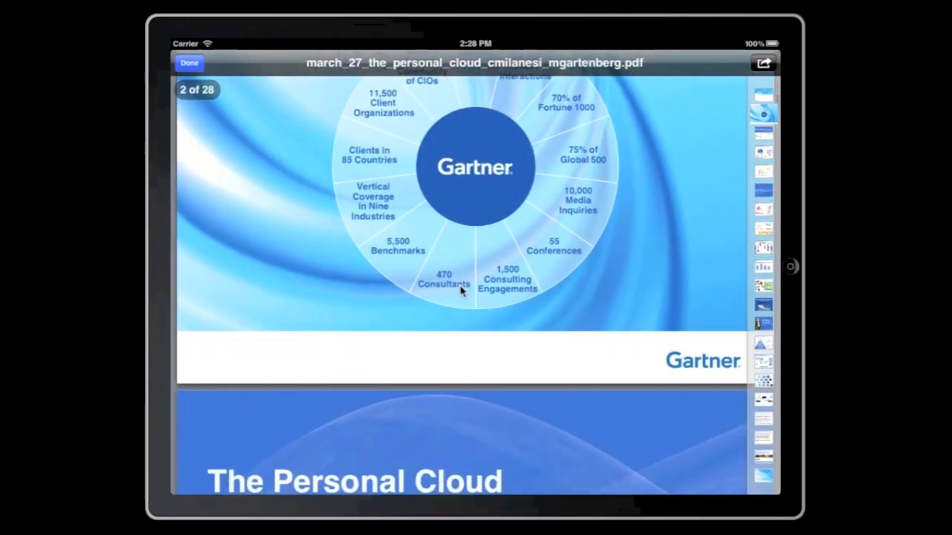
left_click(189, 63)
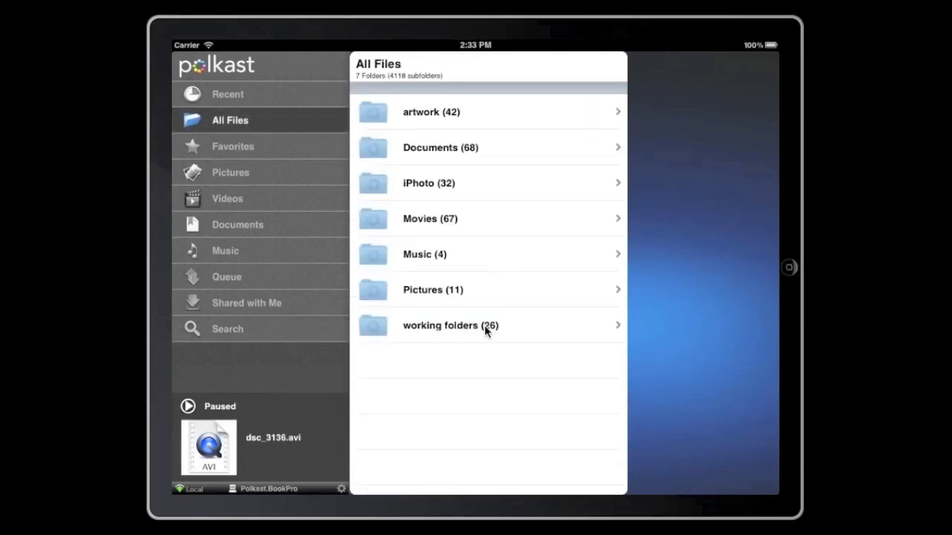
Step: Open the 'working folders (26)' folder from All Files
left_click(484, 324)
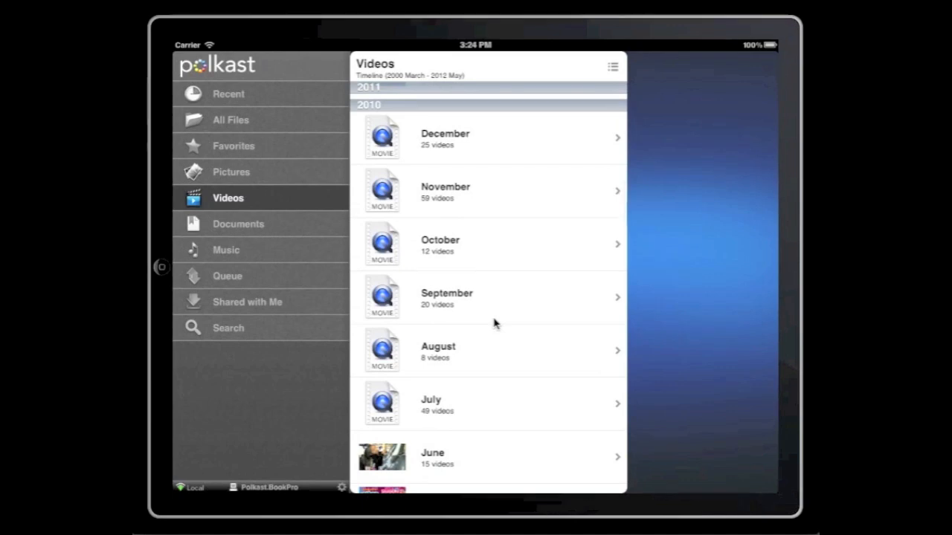
Step: Start sharing from the June 2010 videos list
left_click(462, 461)
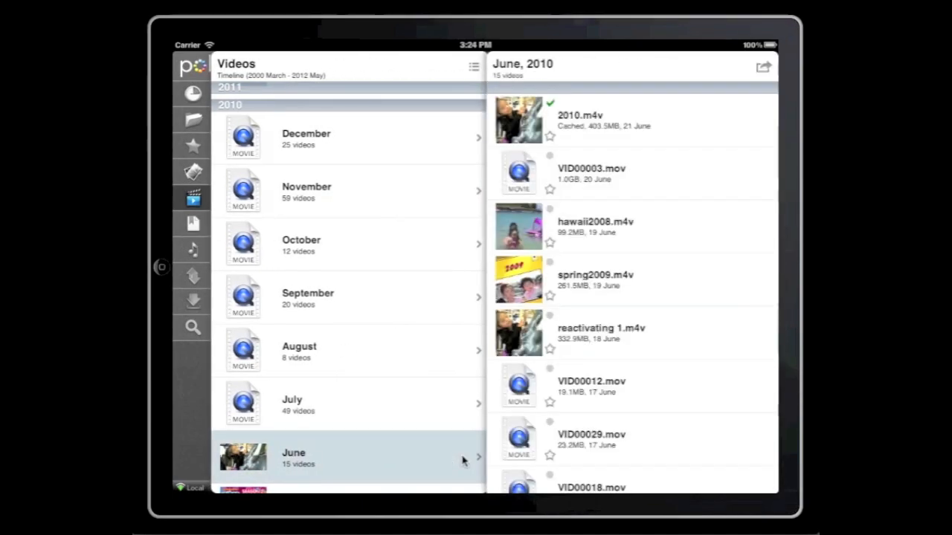
left_click(767, 71)
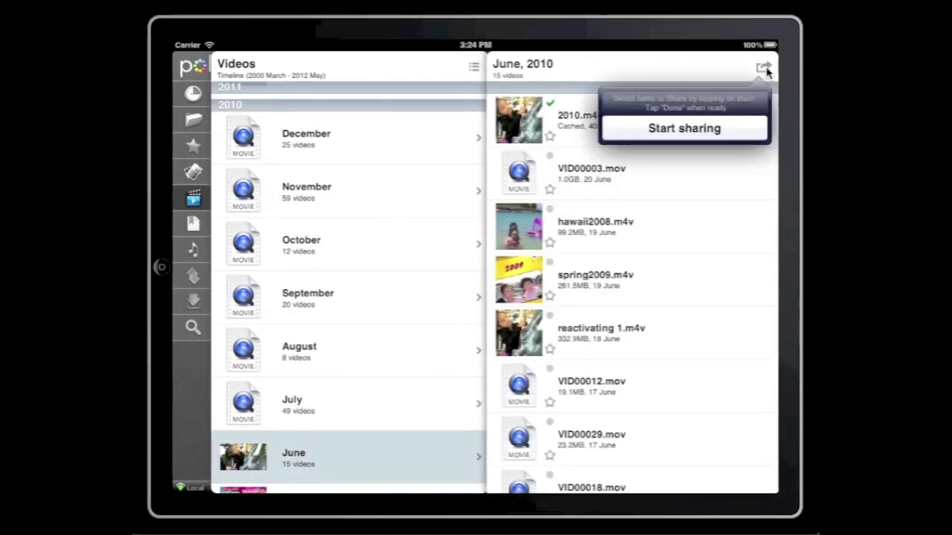
left_click(704, 130)
Step: Email 2010.m4v, hawaii2008.m4v, spring2009.m4v and reactivating 1.m4v to grandma with a short note
left_click(499, 121)
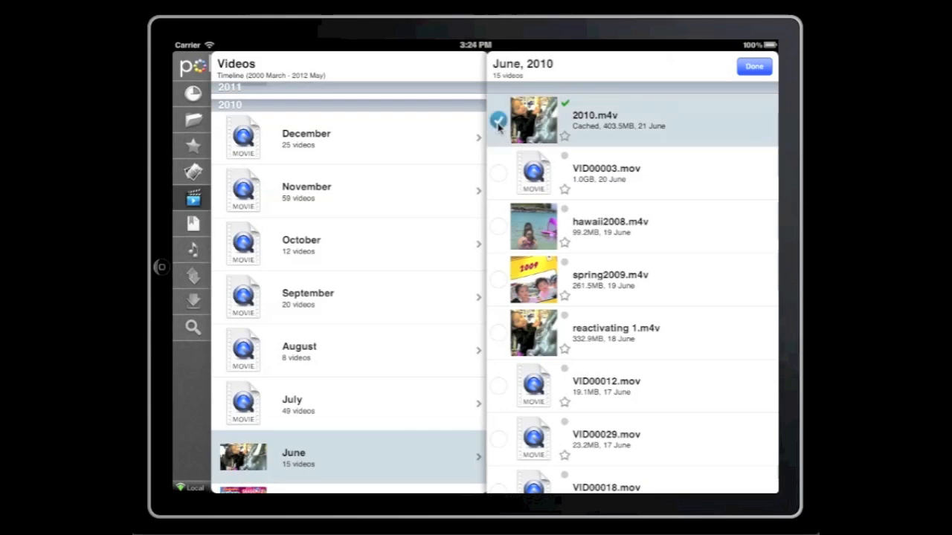
left_click(496, 228)
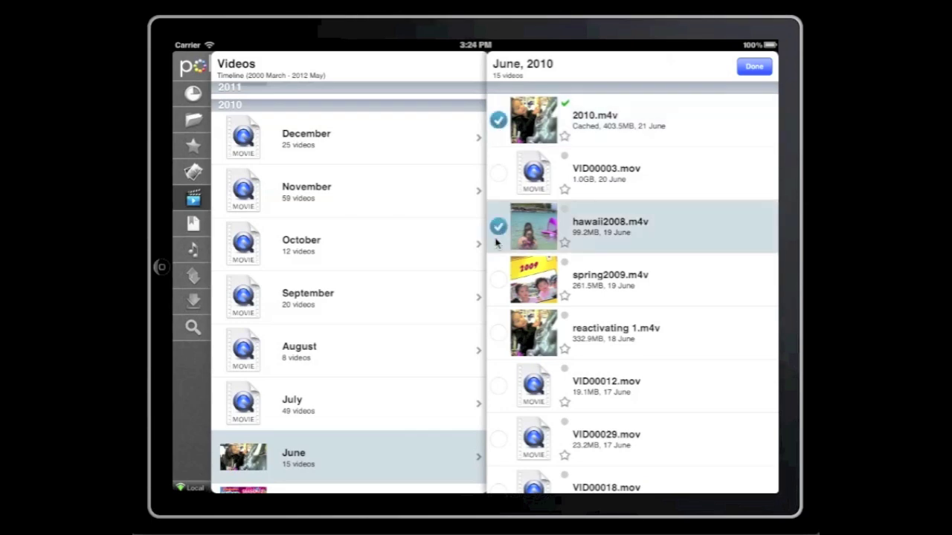
left_click(498, 282)
left_click(498, 333)
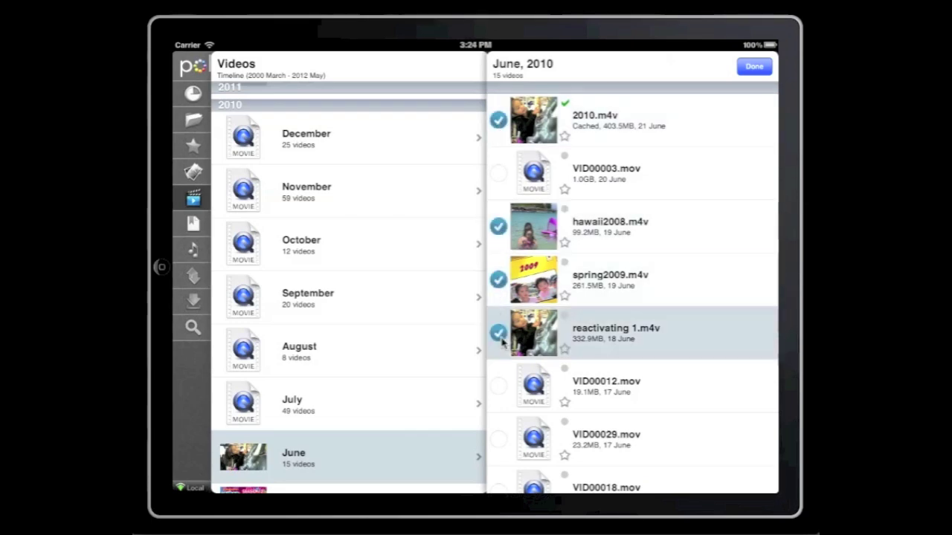
left_click(753, 68)
type("Love these videos!!! Enjoy them grandma.")
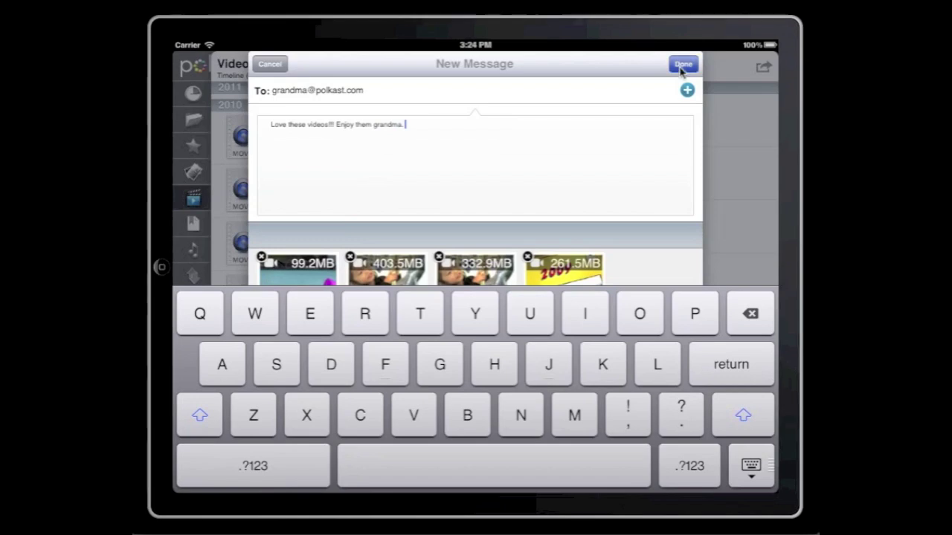
left_click(683, 64)
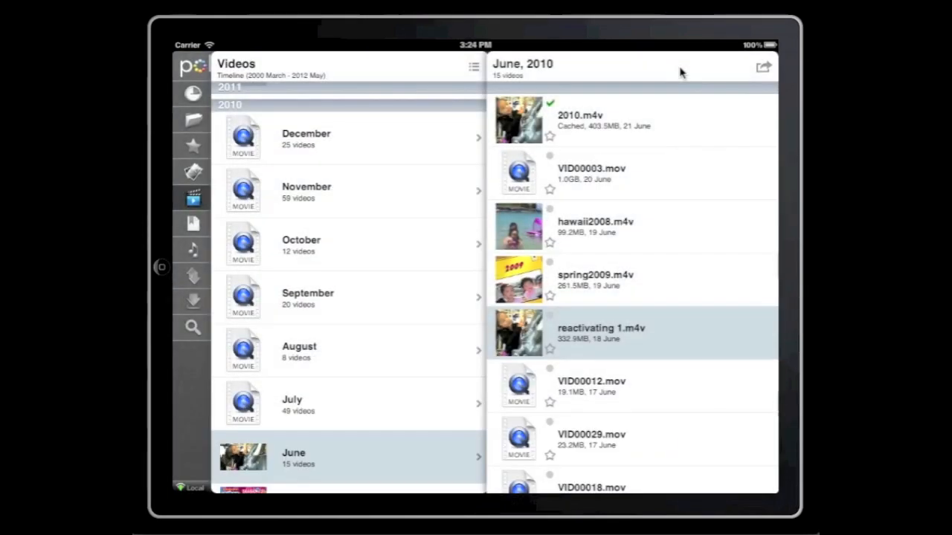